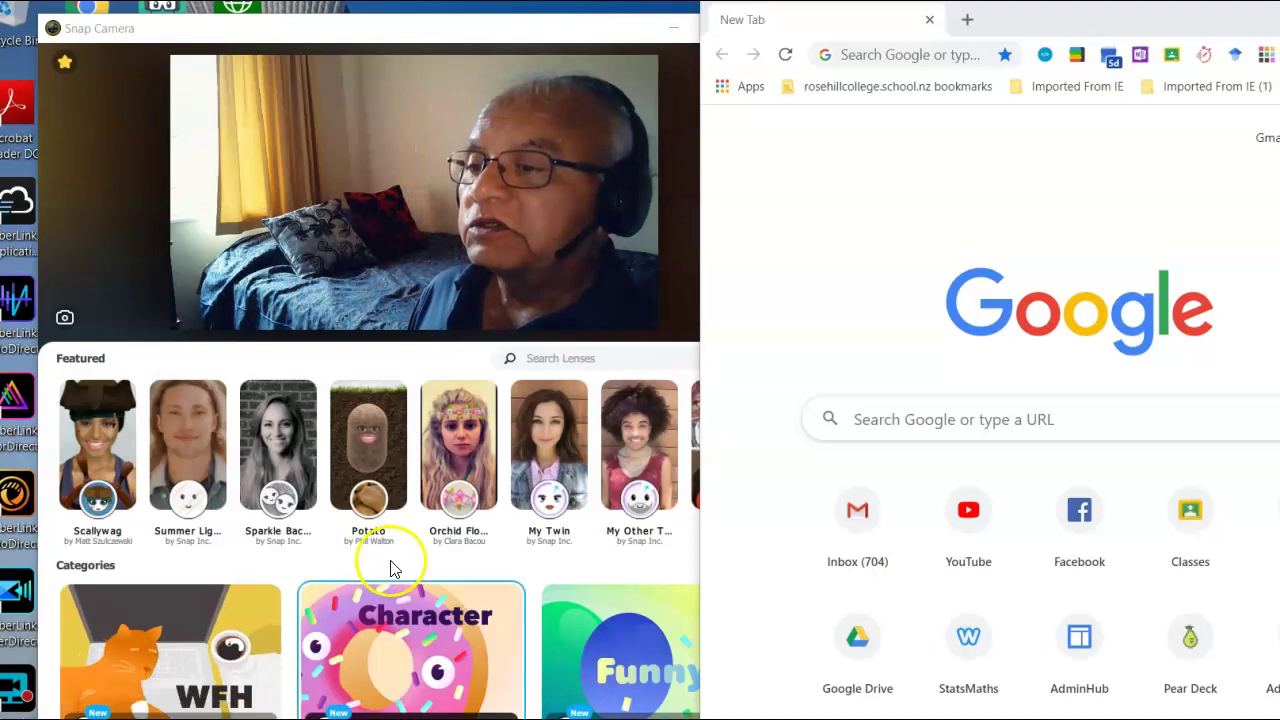
Step: Search Google for 'snap camera' and open the official Snap Camera website
{"action": "left_click", "coordinate": [867, 64]}
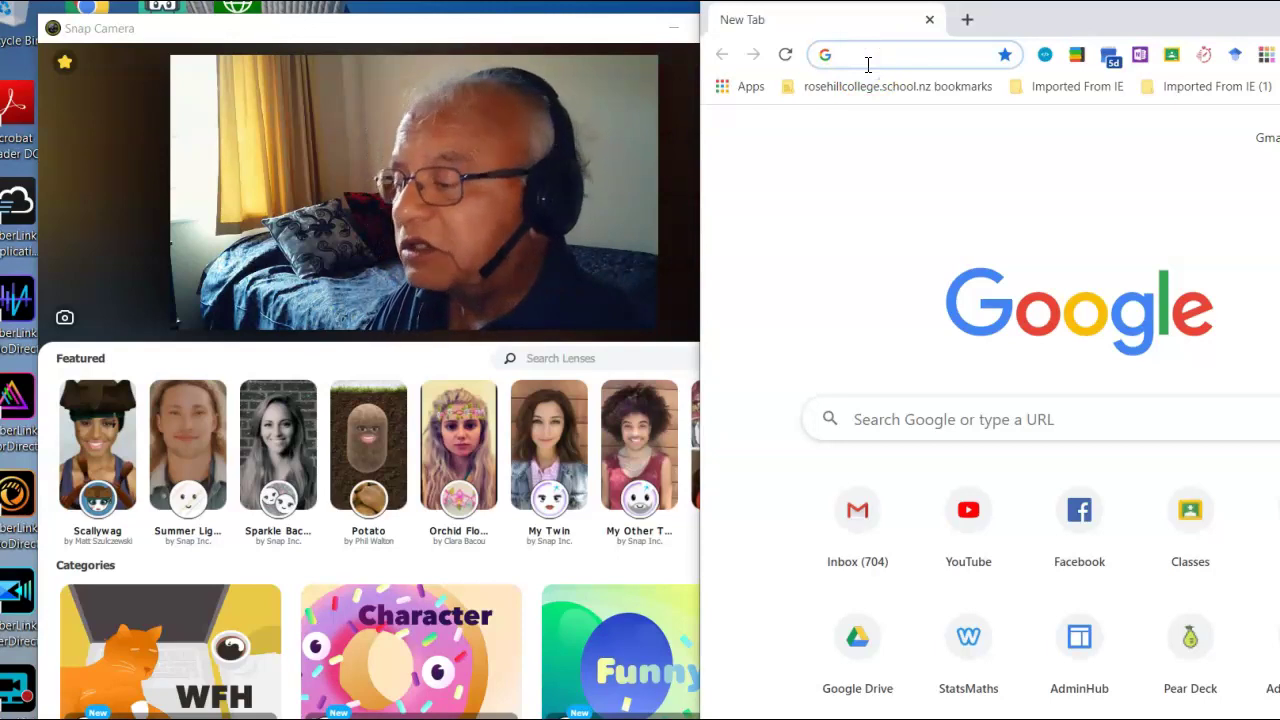
{"action": "type", "text": "s"}
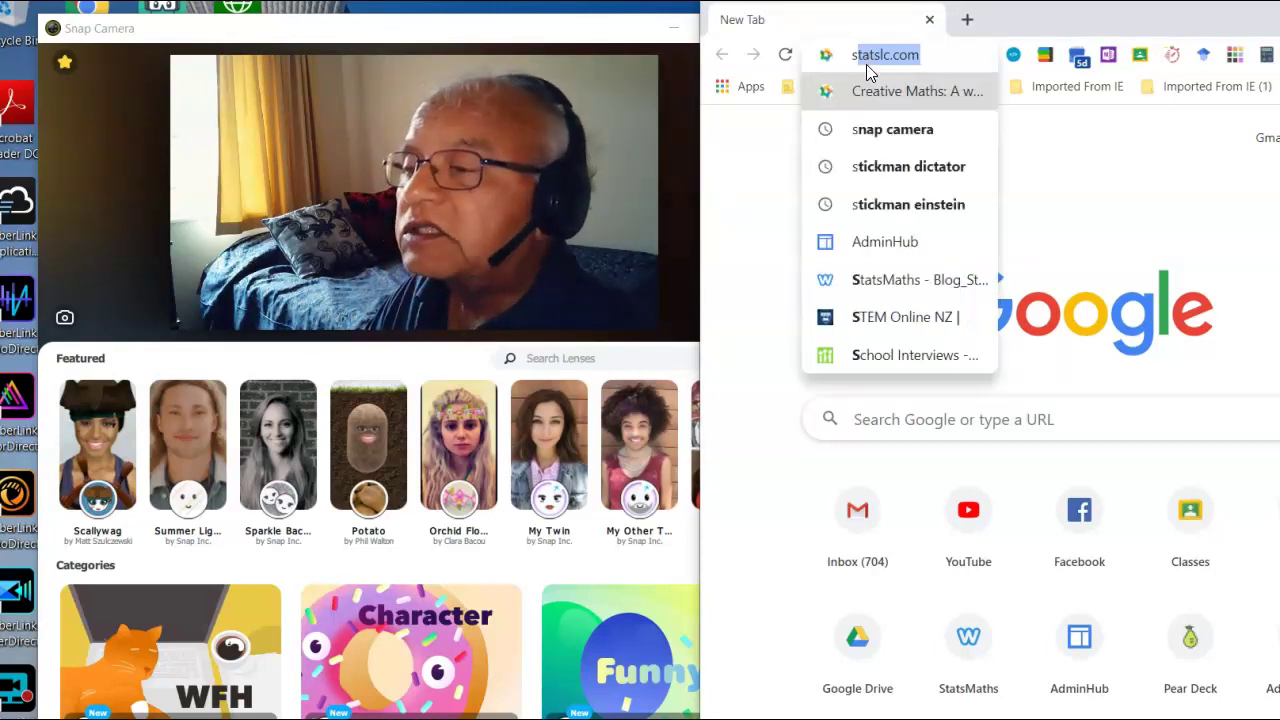
{"action": "type", "text": "nap camera"}
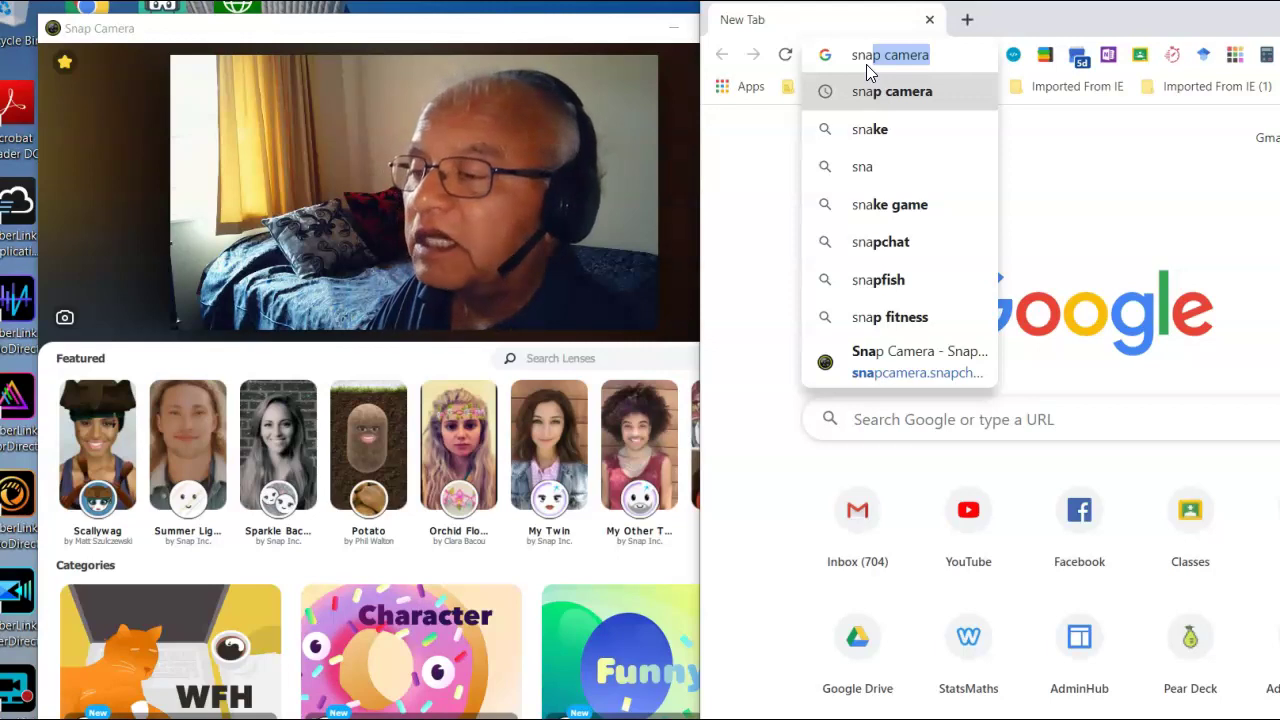
{"action": "key", "text": "Return"}
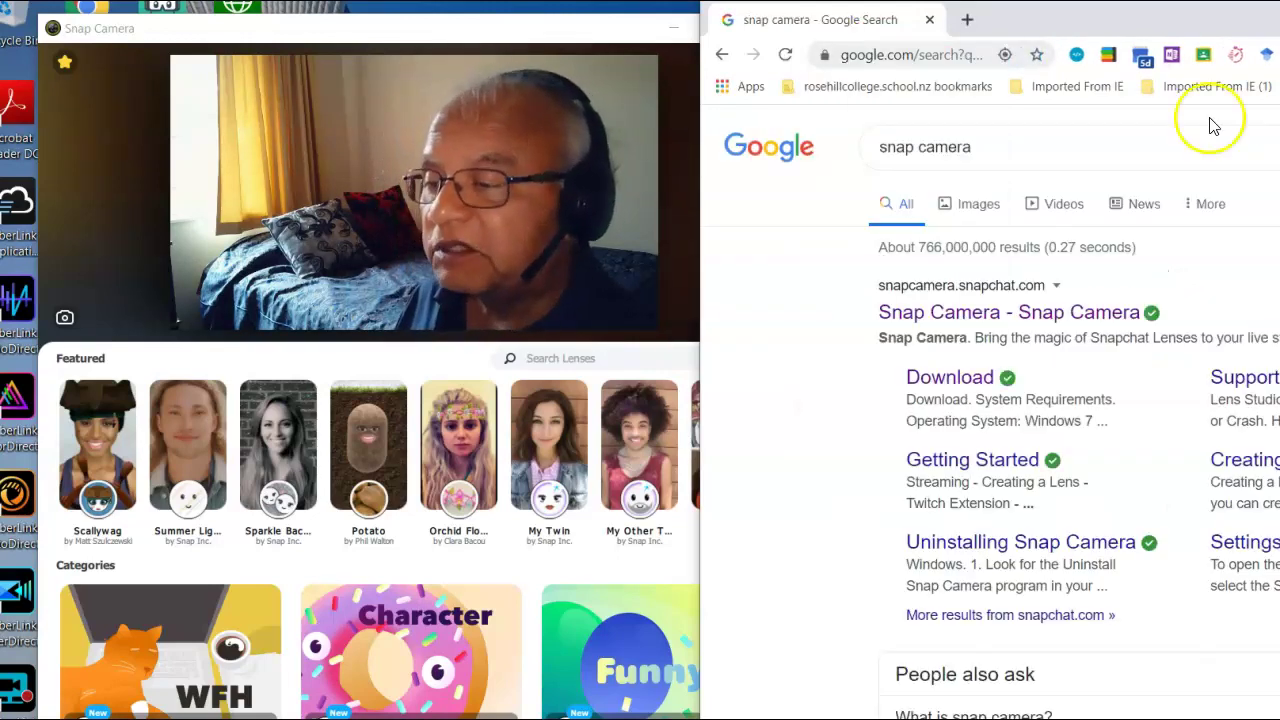
{"action": "left_click", "coordinate": [982, 313]}
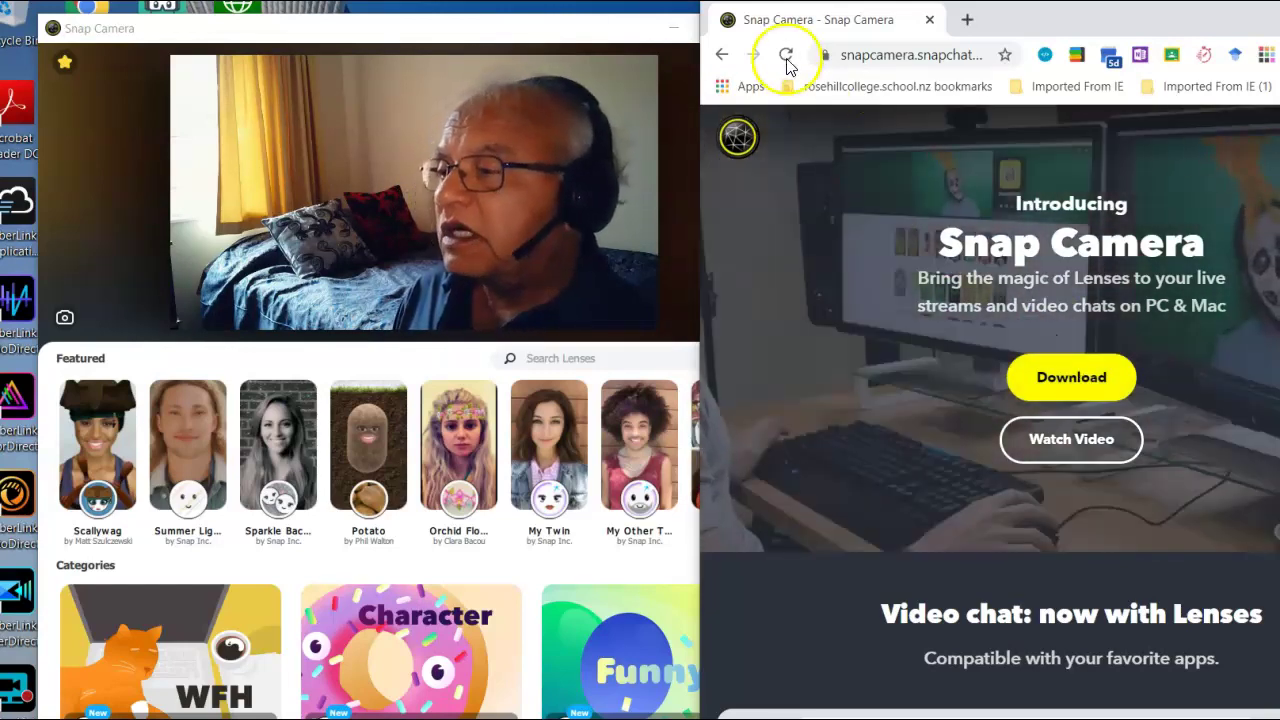
Step: Drag the Snap Camera window aside to uncover its desktop shortcut, then reposition it
{"action": "left_click", "coordinate": [612, 34]}
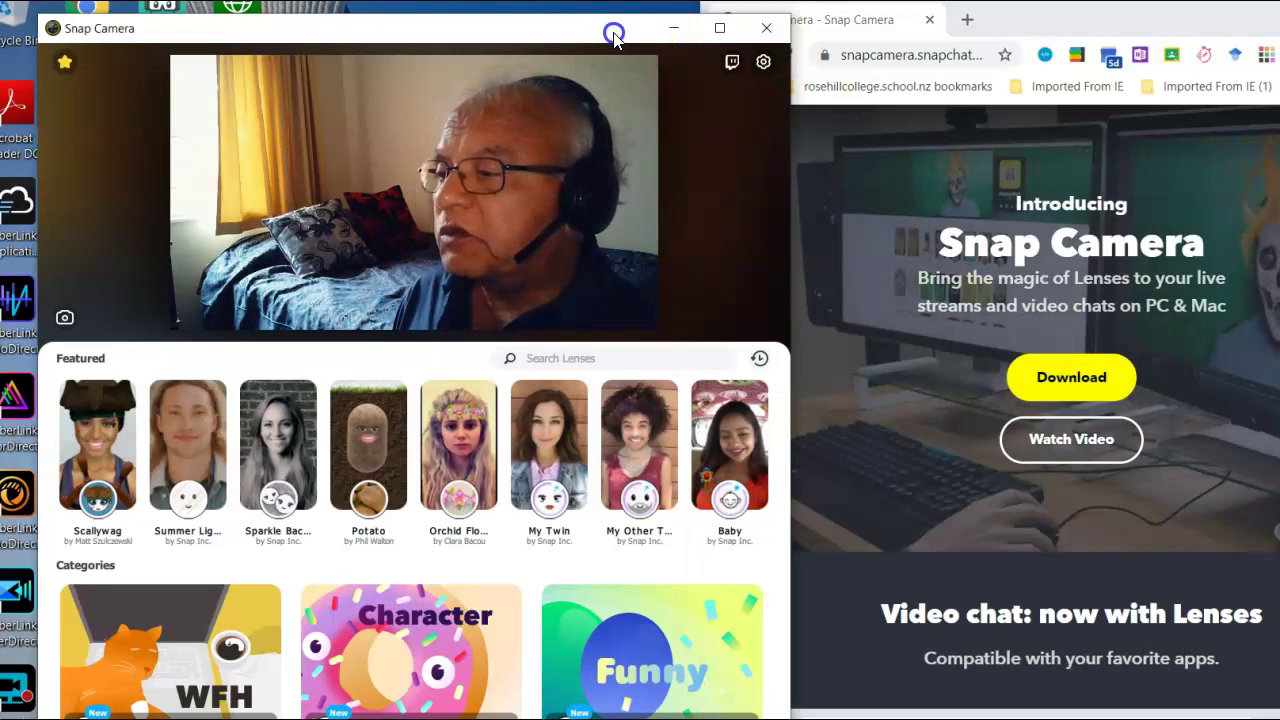
{"action": "mouse_move", "coordinate": [614, 36]}
{"action": "left_mouse_down"}
{"action": "mouse_move", "coordinate": [1260, 34]}
{"action": "mouse_move", "coordinate": [1219, 72]}
{"action": "left_mouse_up"}
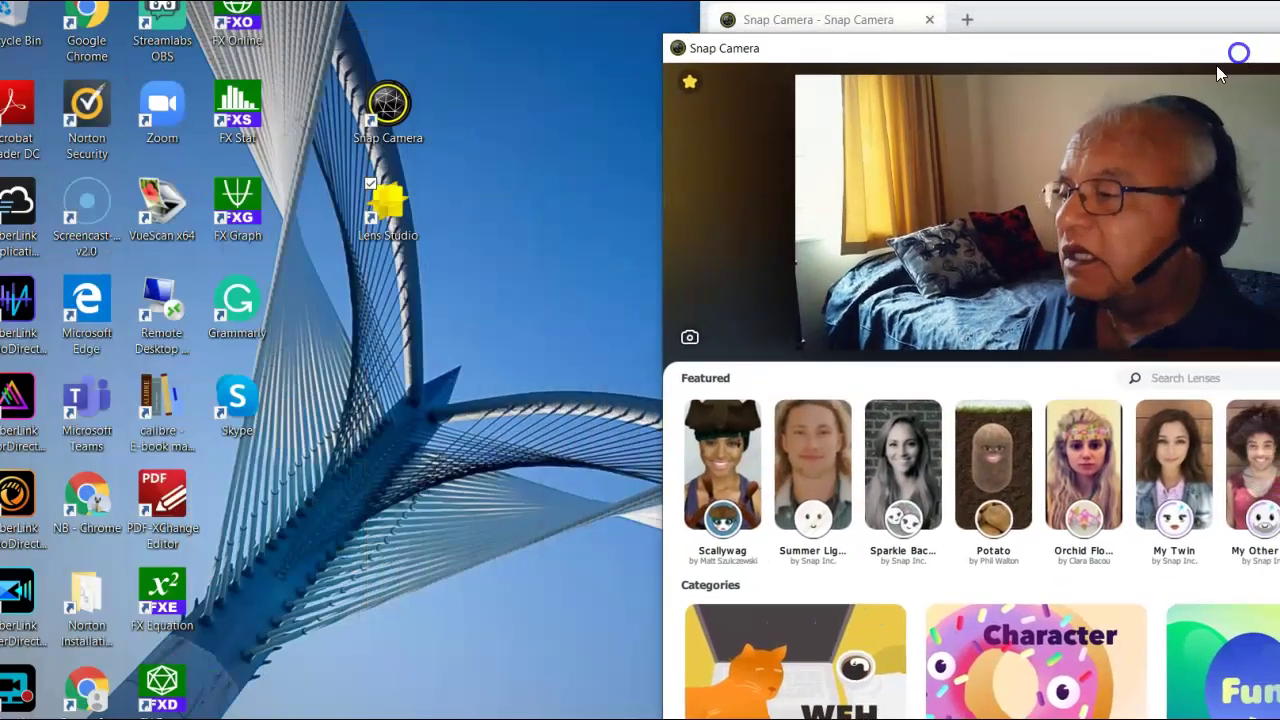
{"action": "left_click", "coordinate": [386, 105]}
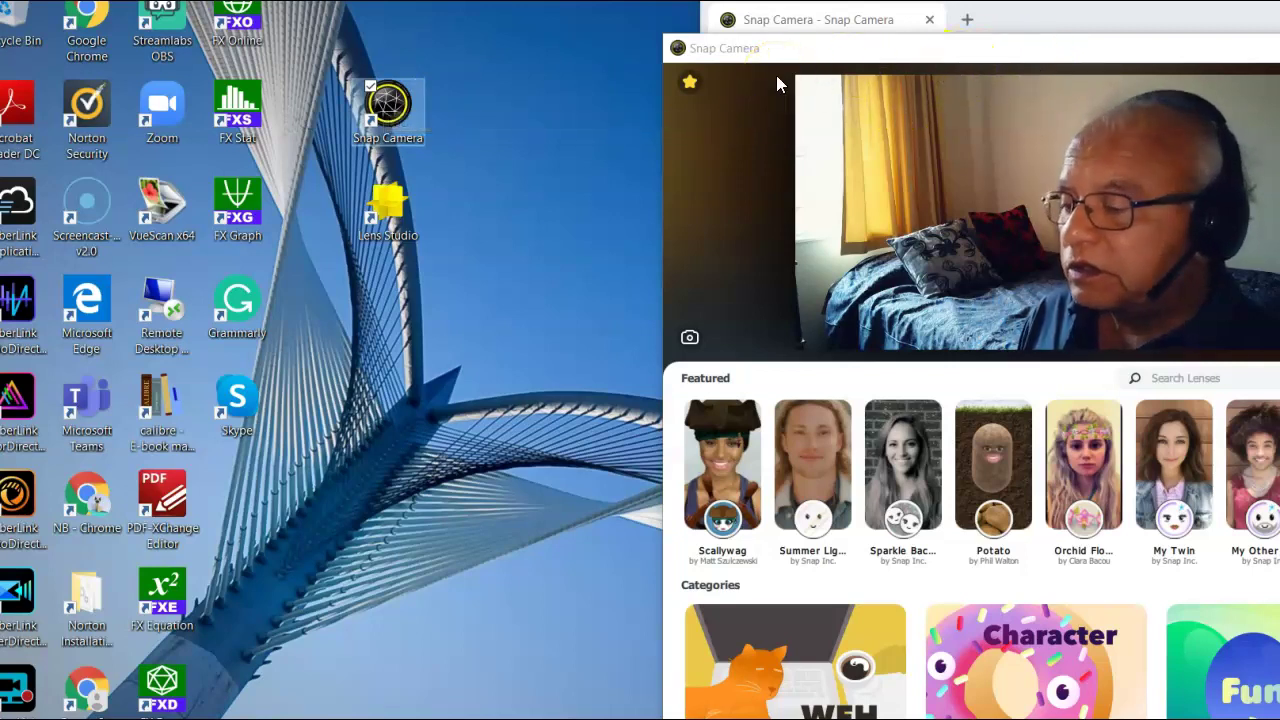
{"action": "left_click", "coordinate": [883, 60]}
{"action": "mouse_move", "coordinate": [883, 60]}
{"action": "left_mouse_down"}
{"action": "mouse_move", "coordinate": [903, 51]}
{"action": "mouse_move", "coordinate": [366, 9]}
{"action": "mouse_move", "coordinate": [262, 8]}
{"action": "mouse_move", "coordinate": [243, 32]}
{"action": "left_mouse_up"}
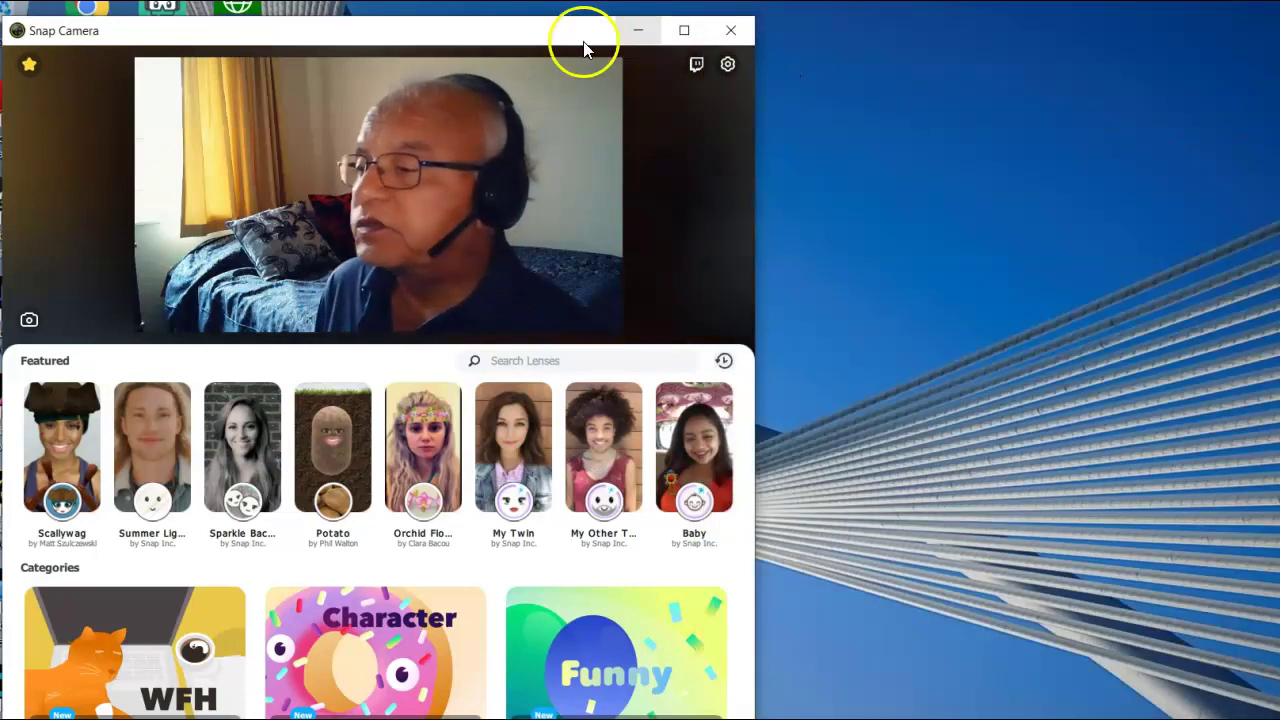
{"action": "mouse_move", "coordinate": [586, 43]}
{"action": "left_mouse_down"}
{"action": "mouse_move", "coordinate": [791, 40]}
{"action": "mouse_move", "coordinate": [752, 38]}
{"action": "left_mouse_up"}
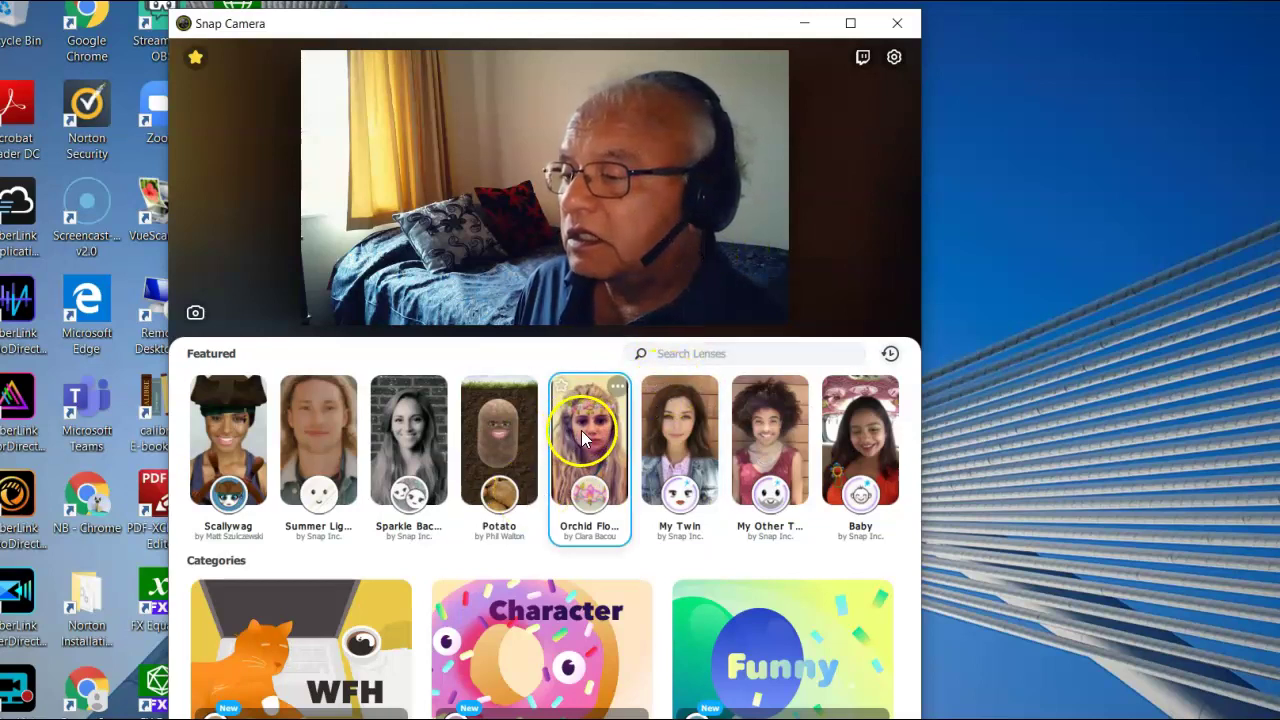
Step: Try My Other Twin, My Twin, Orchid Flowers, Potato and Sparkle Background lenses, then browse Win From Home
{"action": "left_click", "coordinate": [755, 424]}
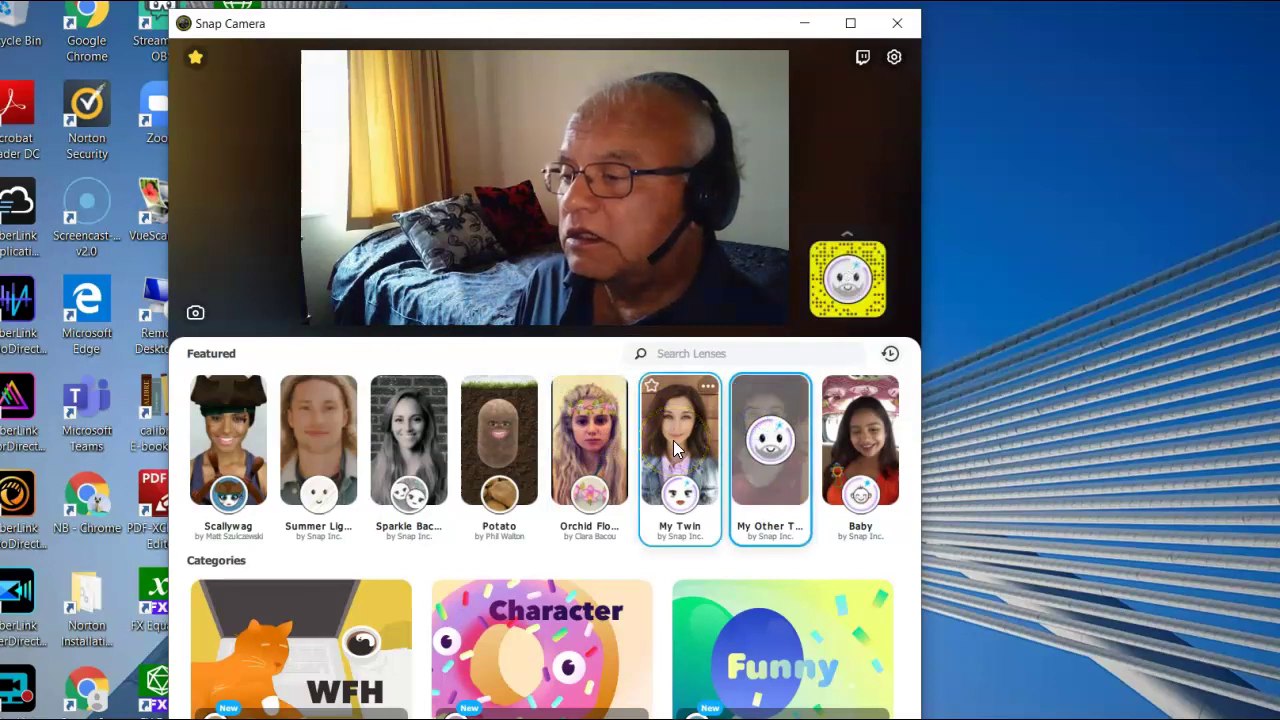
{"action": "left_click", "coordinate": [673, 441]}
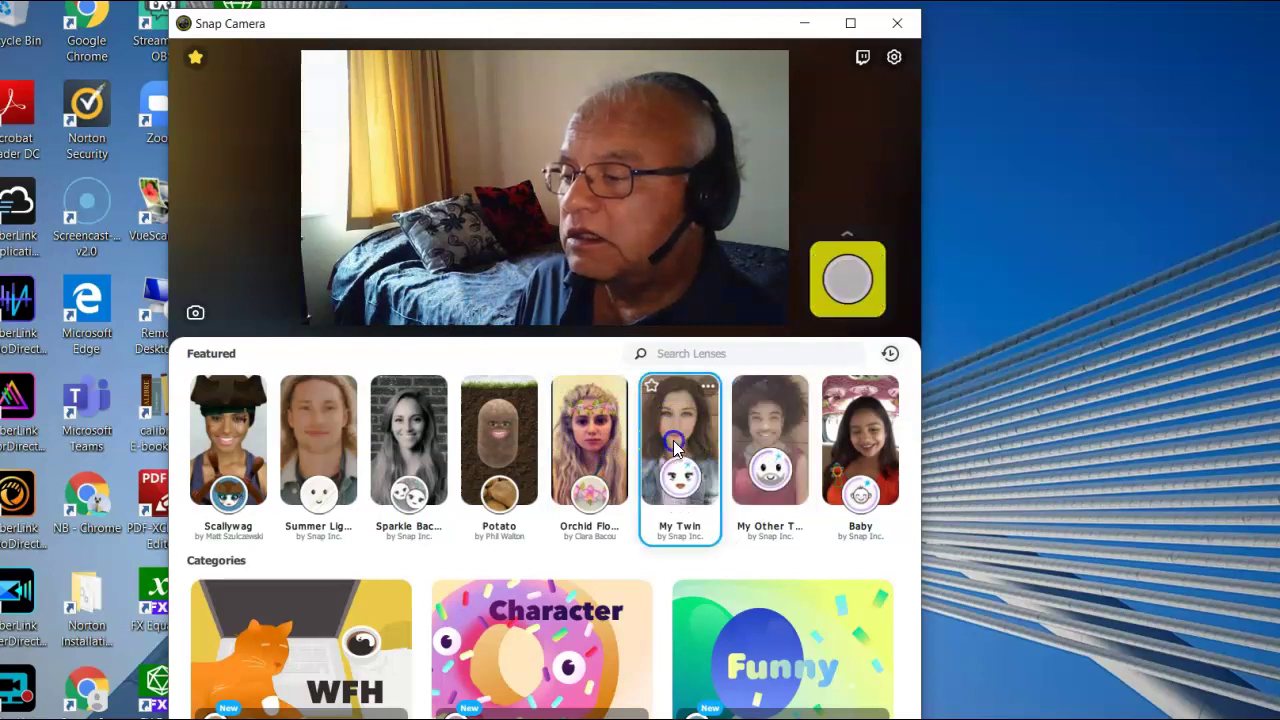
{"action": "left_click", "coordinate": [600, 458]}
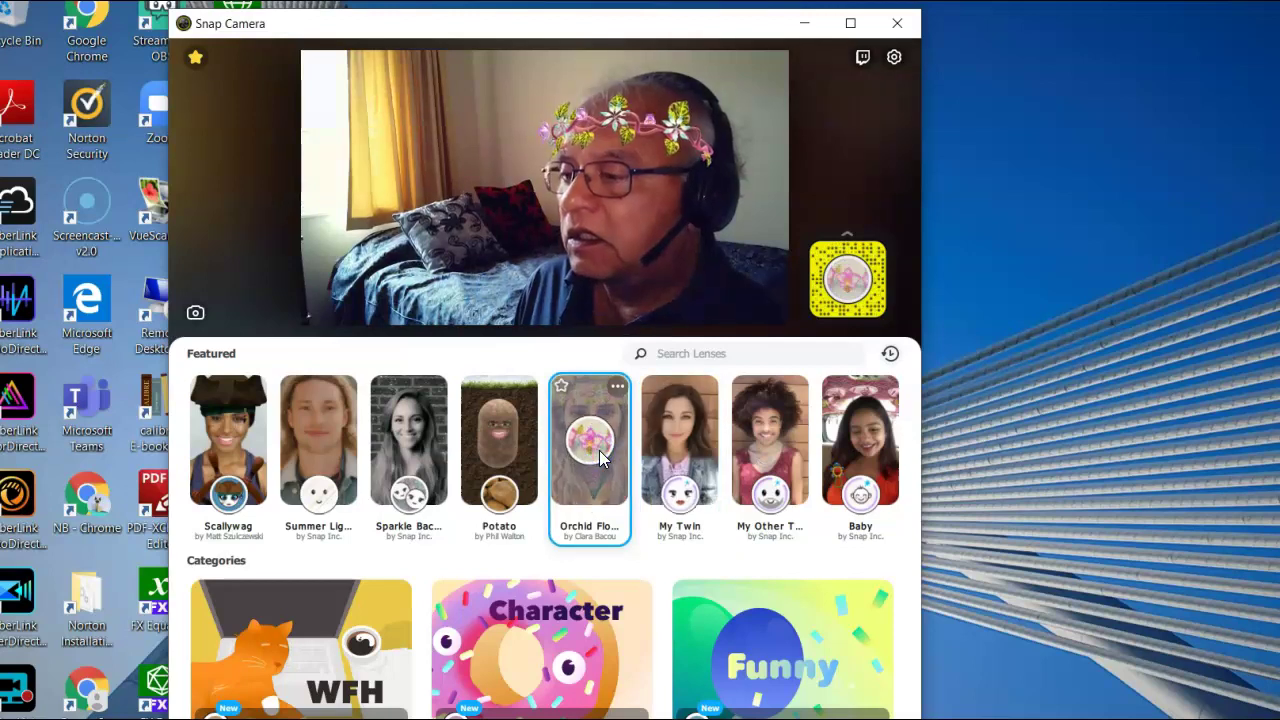
{"action": "left_click", "coordinate": [518, 484]}
{"action": "left_click", "coordinate": [420, 440]}
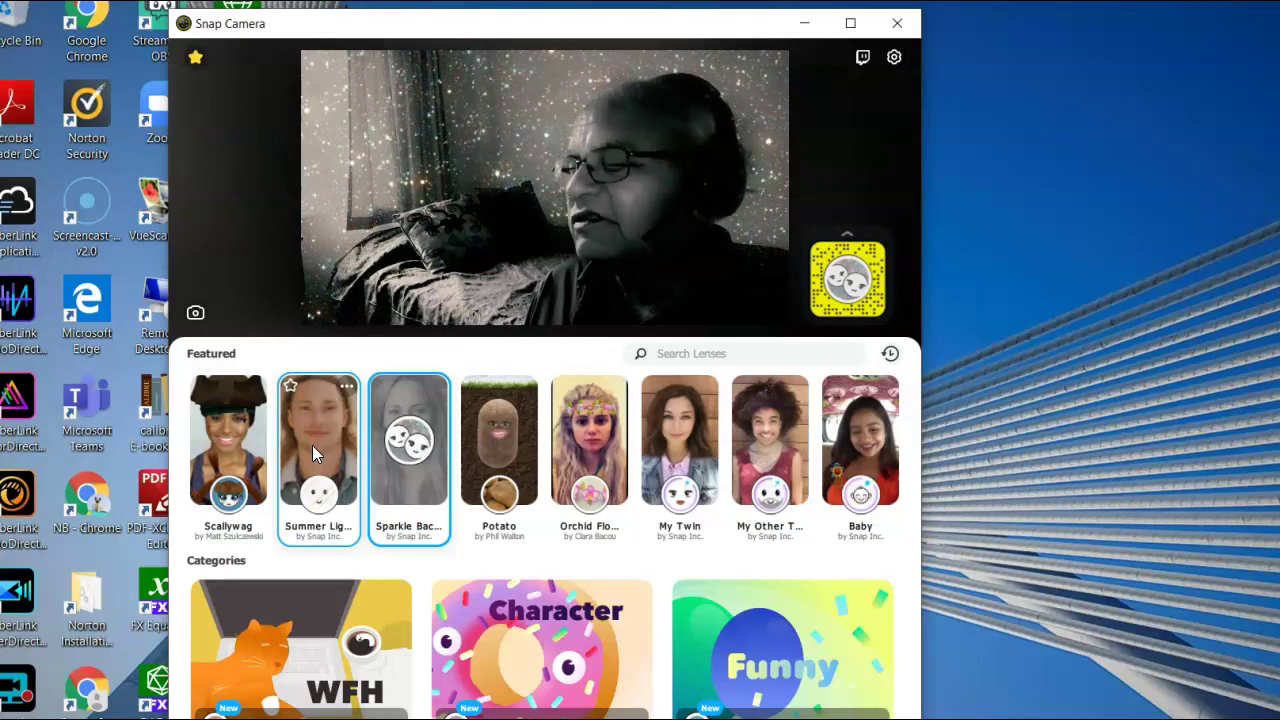
{"action": "left_click", "coordinate": [296, 647]}
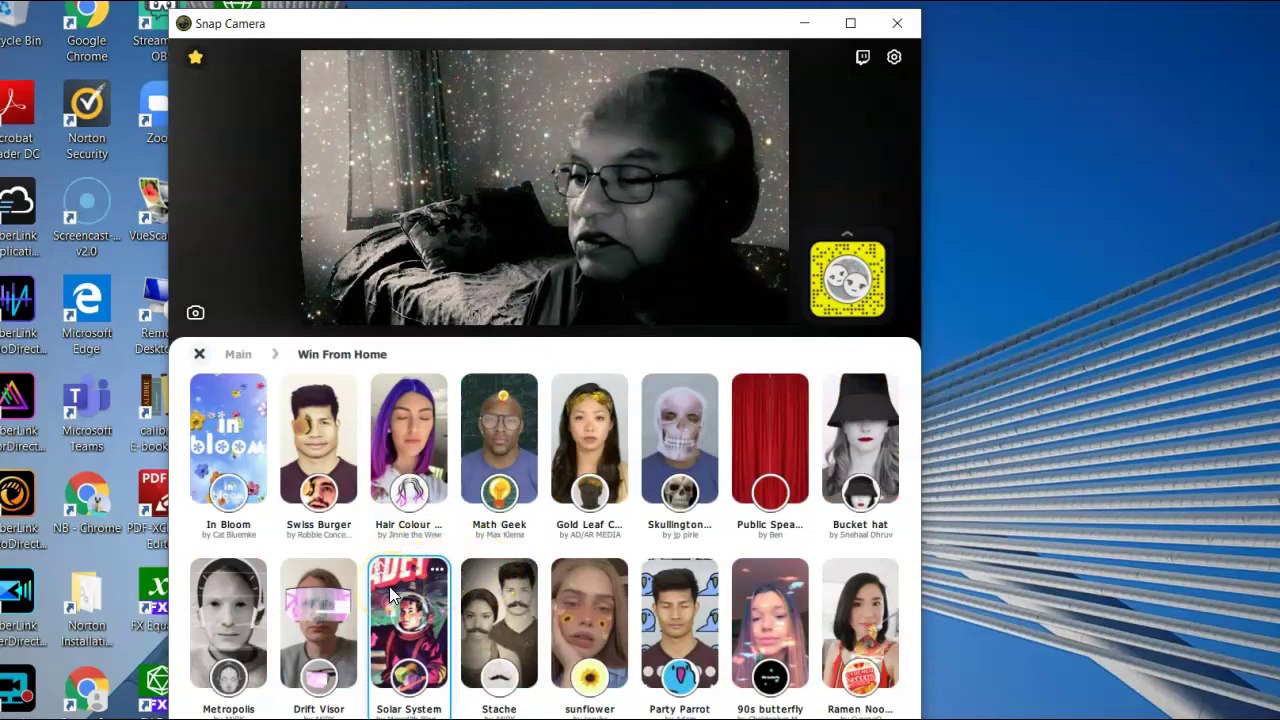
Step: Turn off Googly Eyes and apply the leafy plant 'WORK FRO…' background lens
{"action": "scroll", "coordinate": [389, 586], "scroll_direction": "down", "scroll_amount": 2}
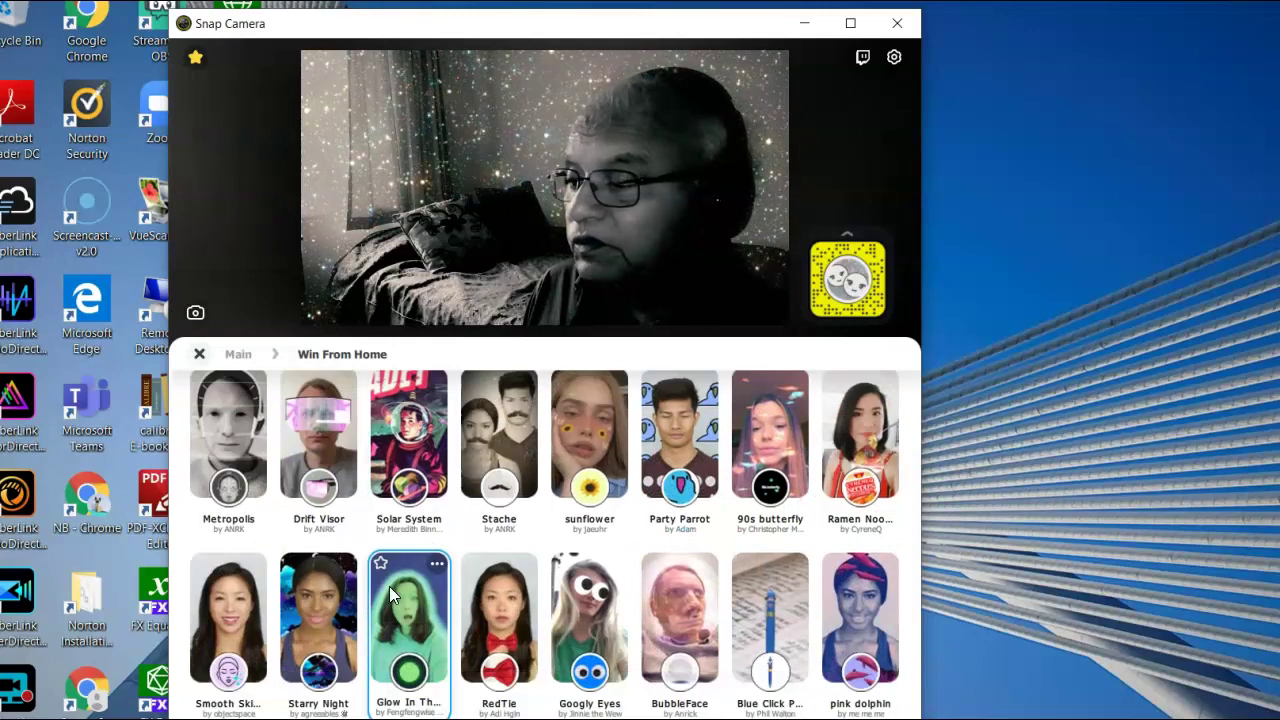
{"action": "scroll", "coordinate": [389, 586], "scroll_direction": "down", "scroll_amount": 1}
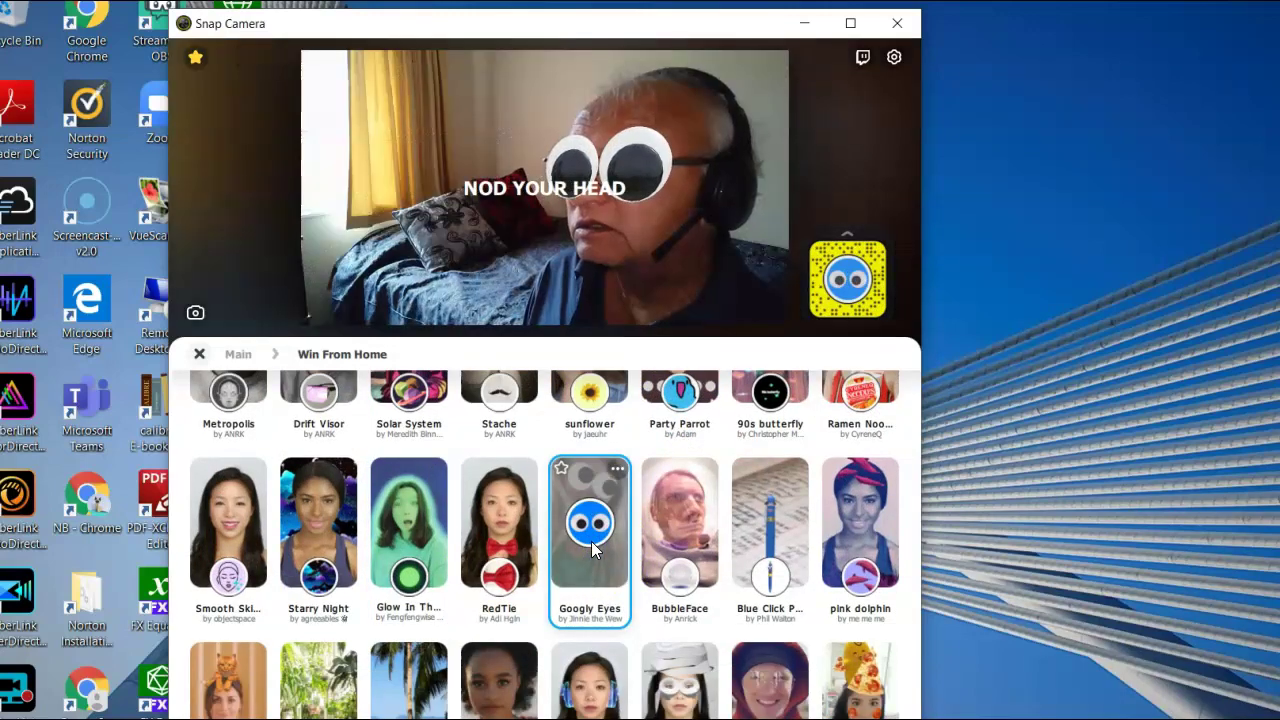
{"action": "left_click", "coordinate": [591, 541]}
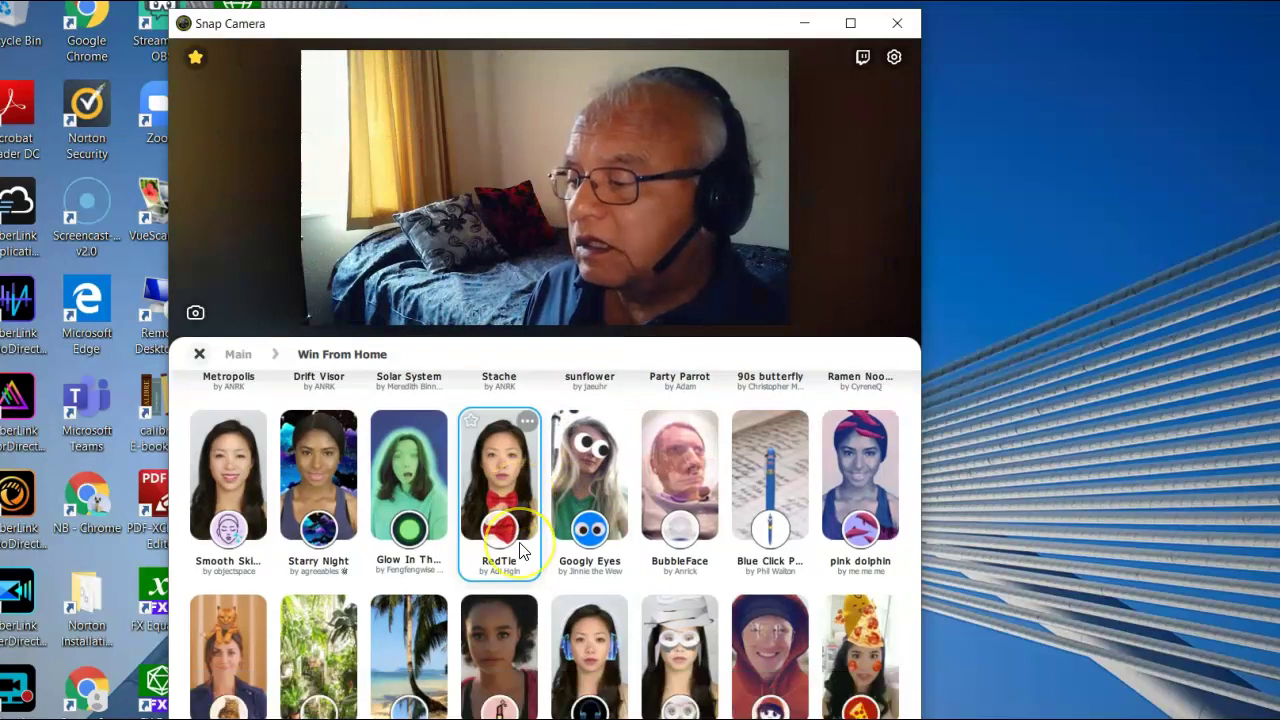
{"action": "scroll", "coordinate": [519, 542], "scroll_direction": "down", "scroll_amount": 2}
{"action": "left_click", "coordinate": [312, 543]}
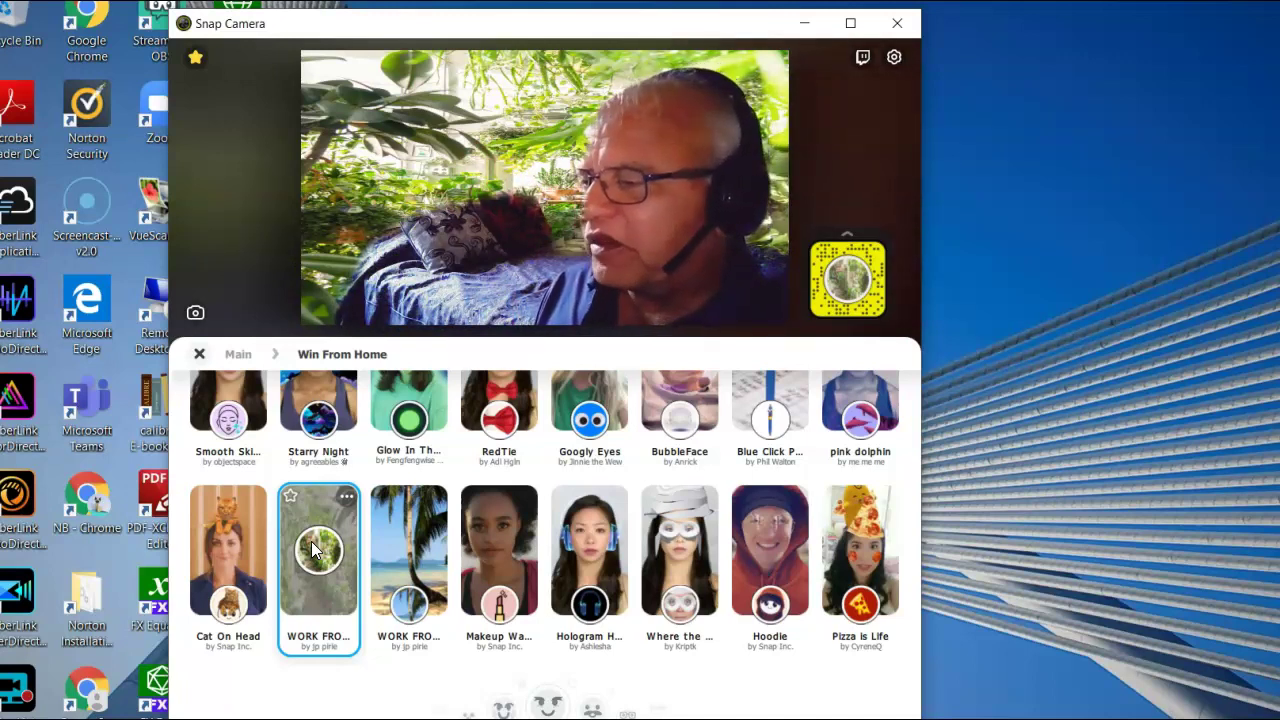
Step: Apply the palm-beach 'WORK FRO…' virtual background lens to the webcam
{"action": "left_click", "coordinate": [415, 540]}
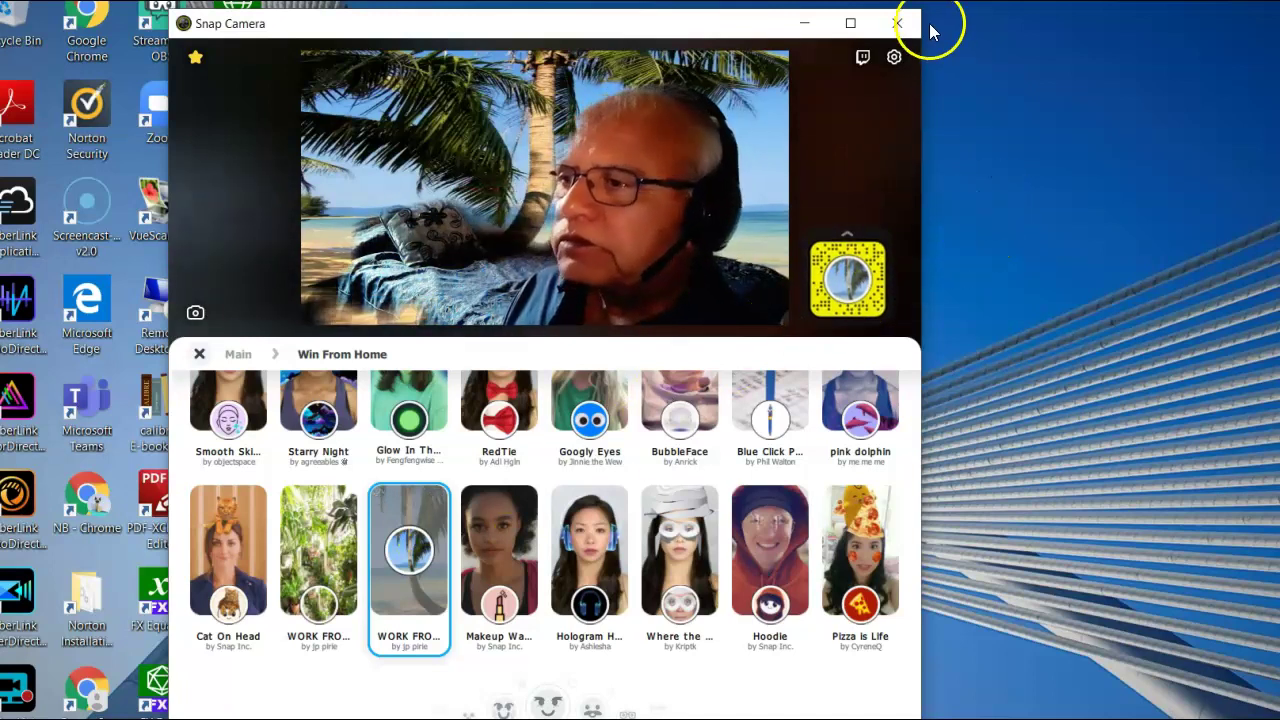
{"action": "left_click", "coordinate": [727, 22]}
Step: Move Snap Camera down, launch and maximize Chrome, and open Google Meet from Apps
{"action": "left_click_drag", "start_coordinate": [727, 22], "coordinate": [672, 624]}
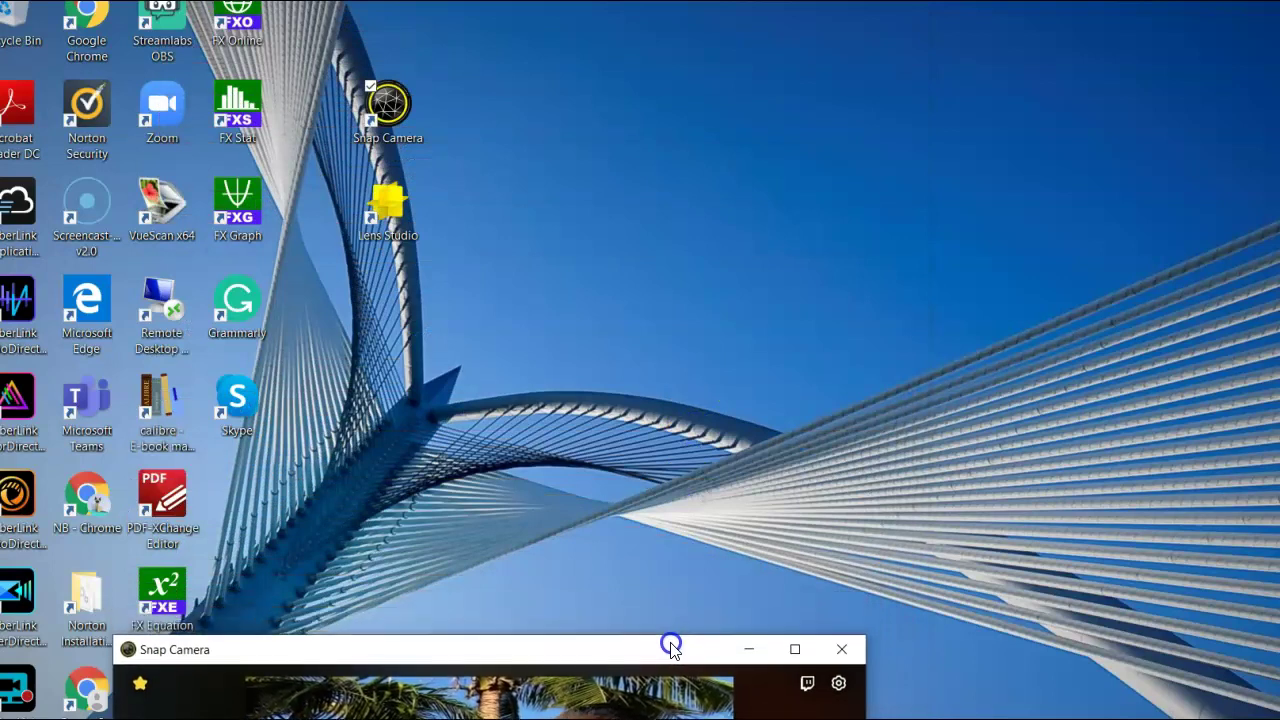
{"action": "double_click", "coordinate": [87, 20]}
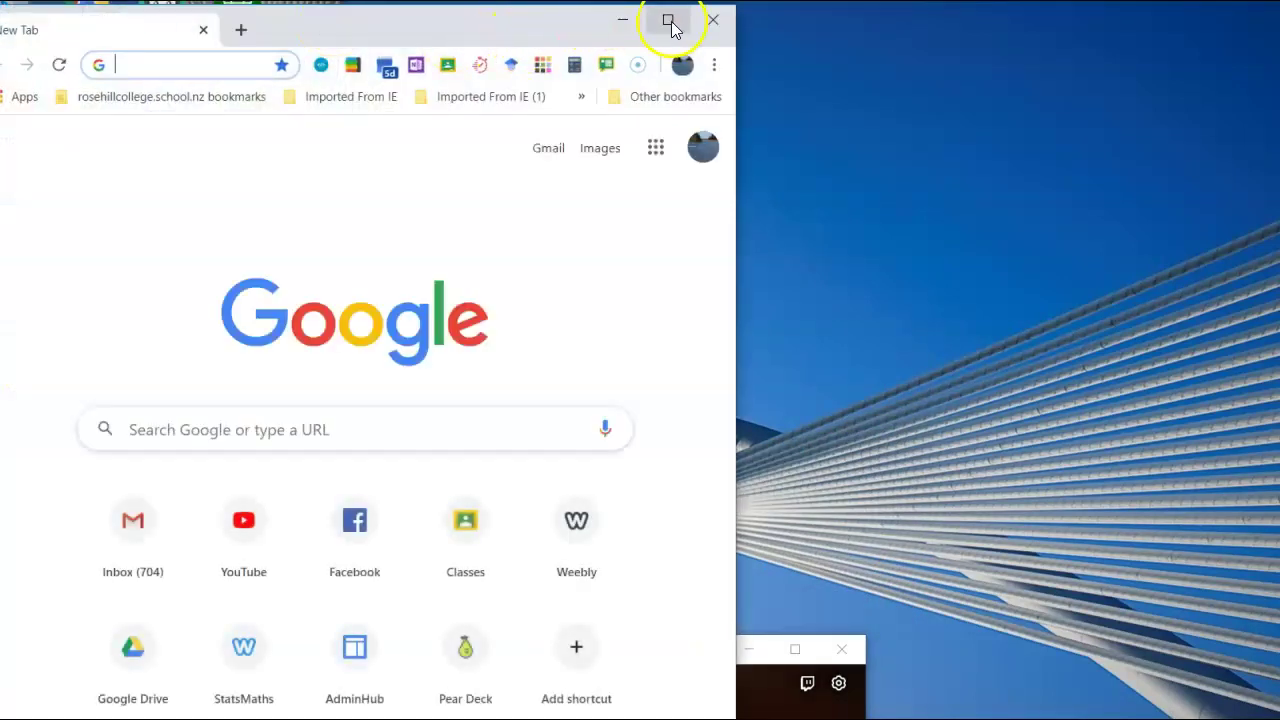
{"action": "left_click", "coordinate": [668, 20]}
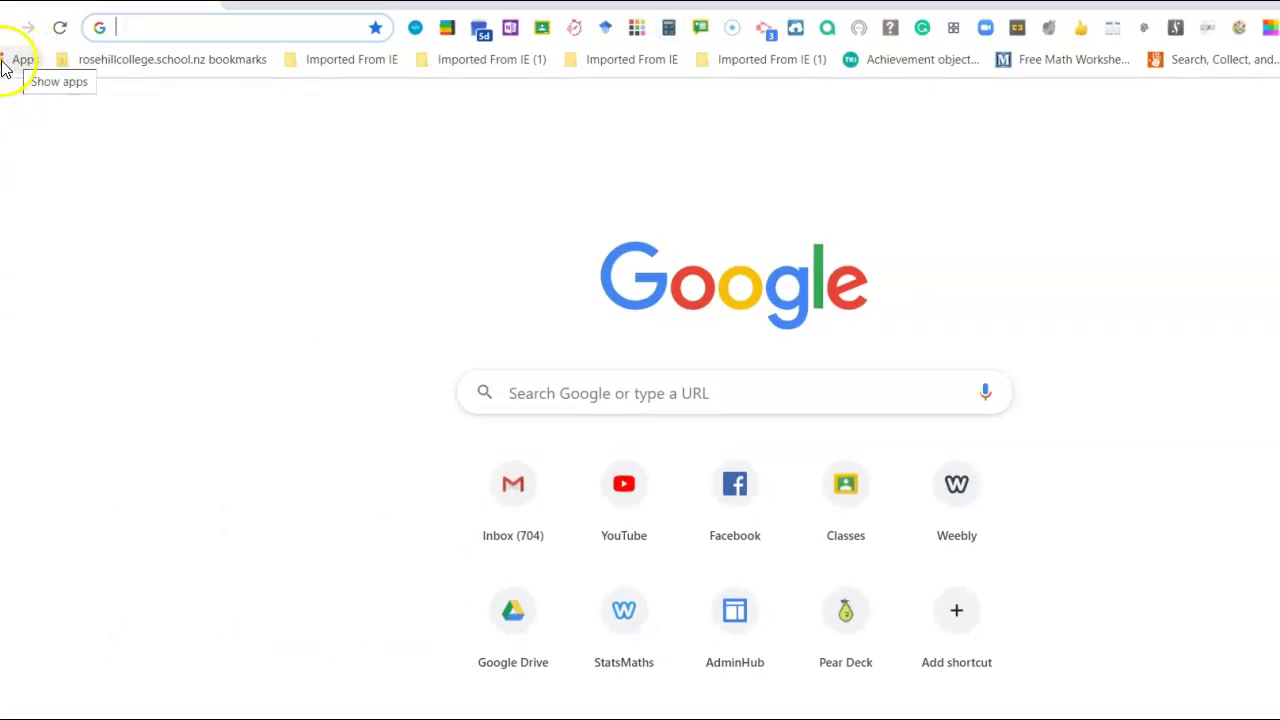
{"action": "left_click", "coordinate": [6, 62]}
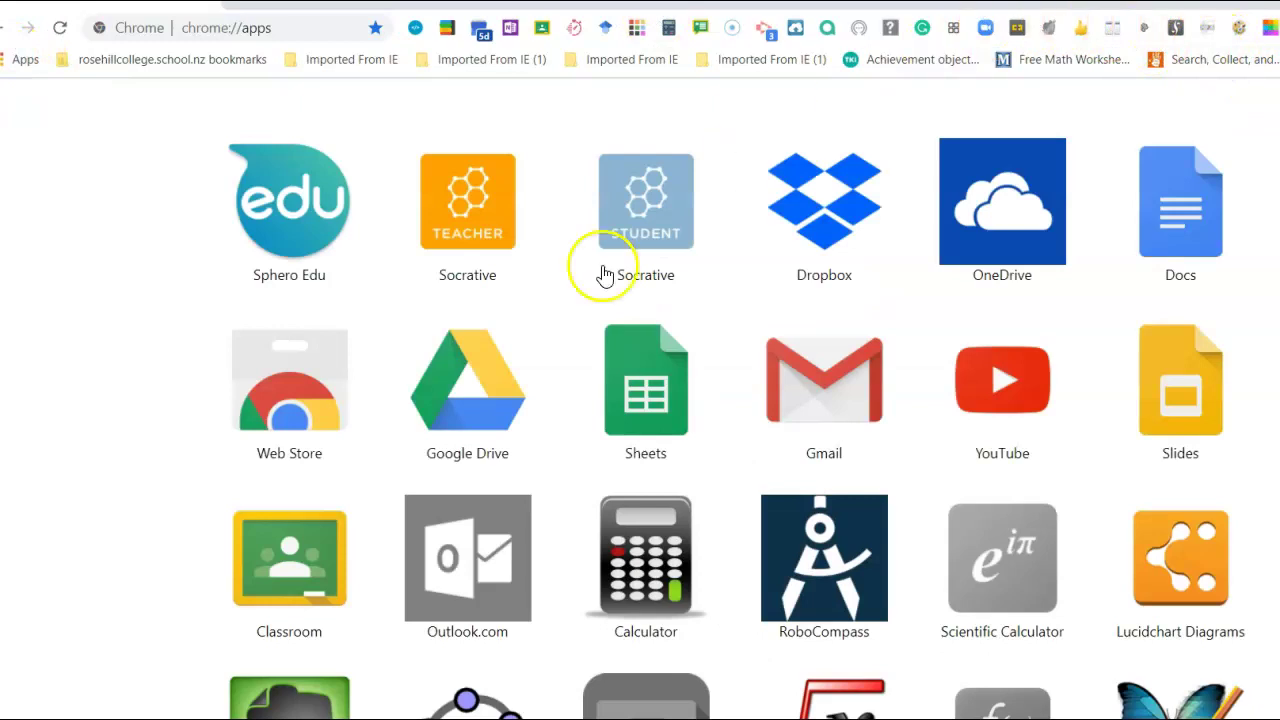
{"action": "left_click", "coordinate": [491, 394]}
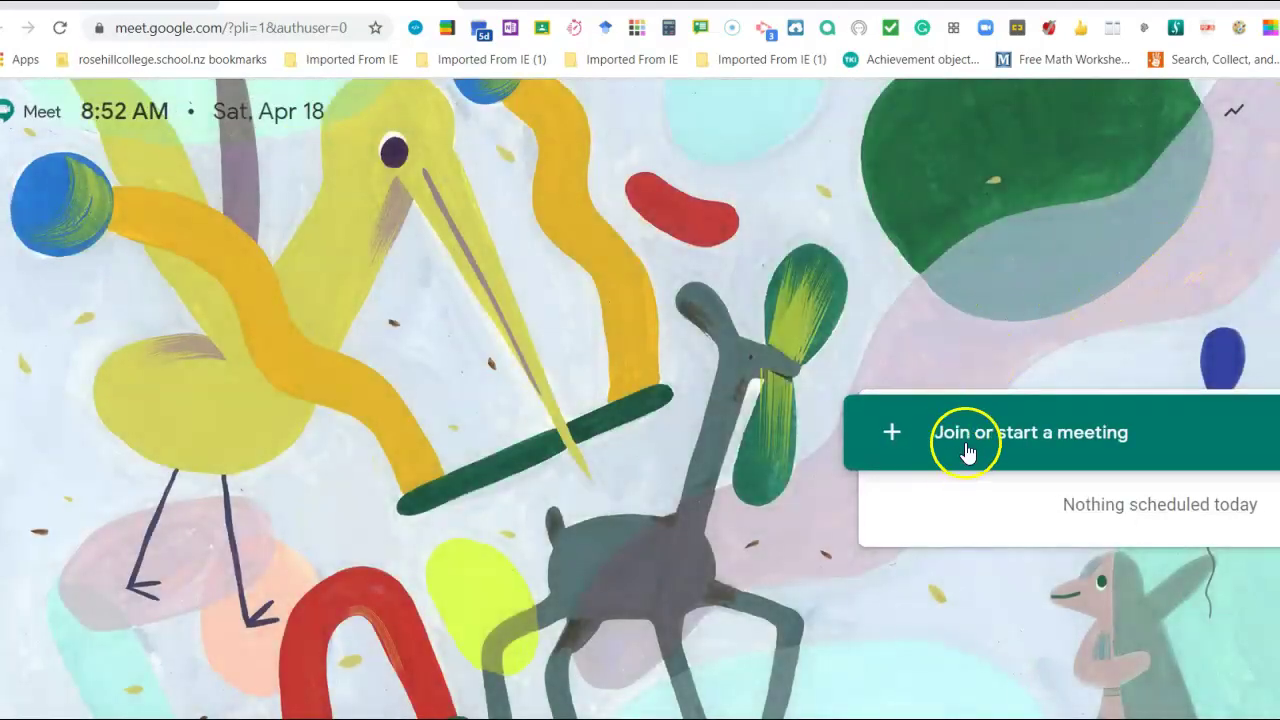
Step: Start a new Meet meeting, allow notifications, and place Snap Camera beside the preview
{"action": "left_click", "coordinate": [965, 446]}
{"action": "left_click", "coordinate": [945, 553]}
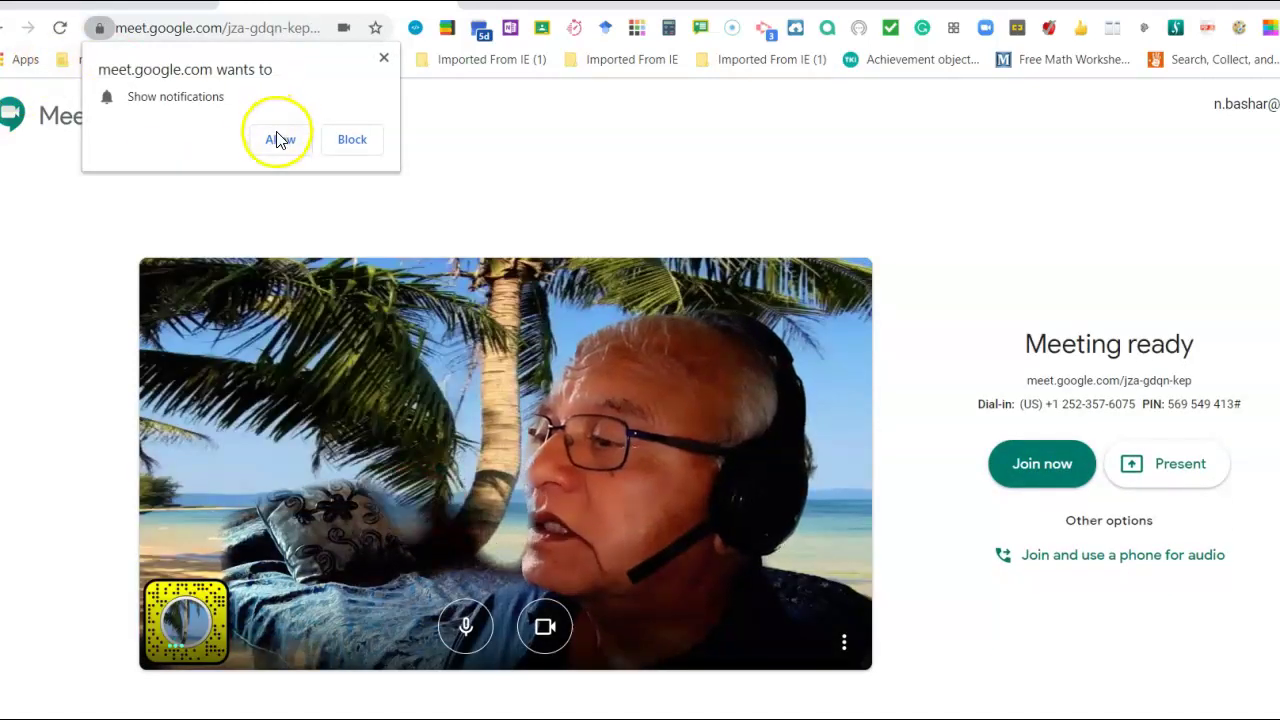
{"action": "left_click", "coordinate": [278, 138]}
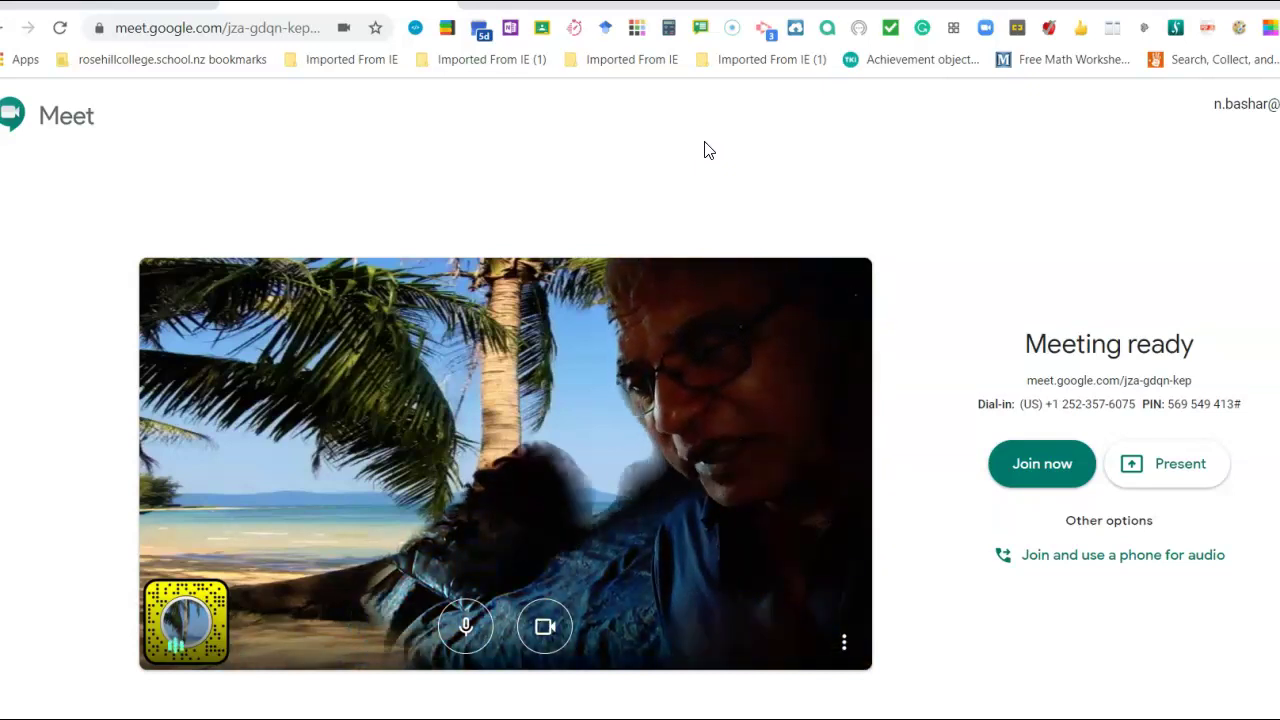
{"action": "left_click", "coordinate": [677, 408]}
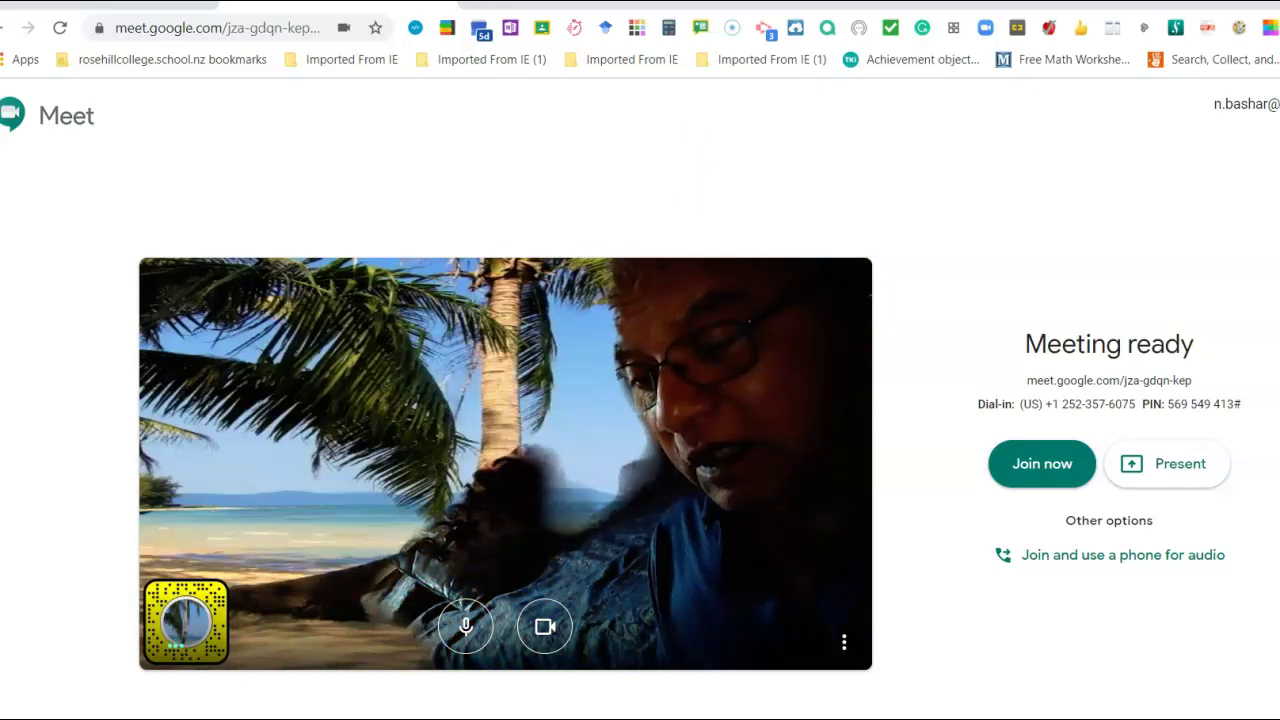
{"action": "mouse_move", "coordinate": [651, 691]}
{"action": "left_mouse_down"}
{"action": "mouse_move", "coordinate": [677, 270]}
{"action": "mouse_move", "coordinate": [1279, 95]}
{"action": "mouse_move", "coordinate": [1277, 106]}
{"action": "left_mouse_up"}
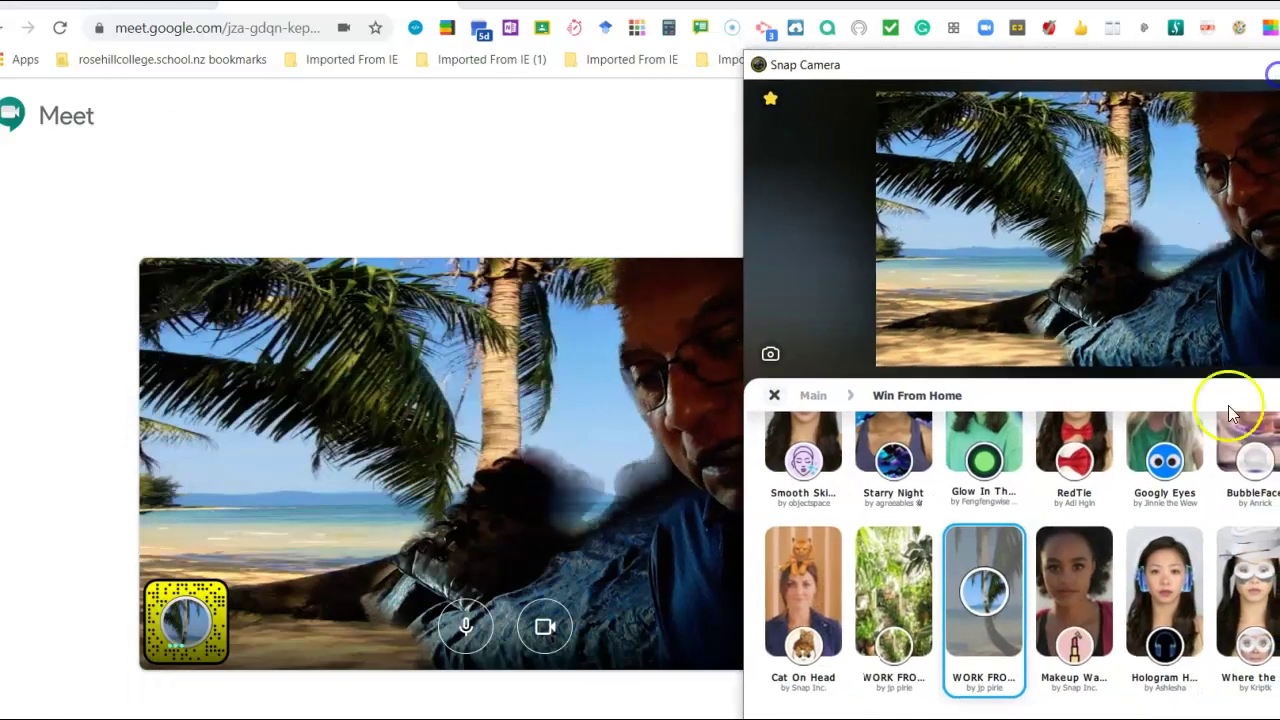
Step: Cycle through Googly Eyes, RedTie and other lenses to the pizza lens, then move Snap Camera down
{"action": "left_click", "coordinate": [1150, 427]}
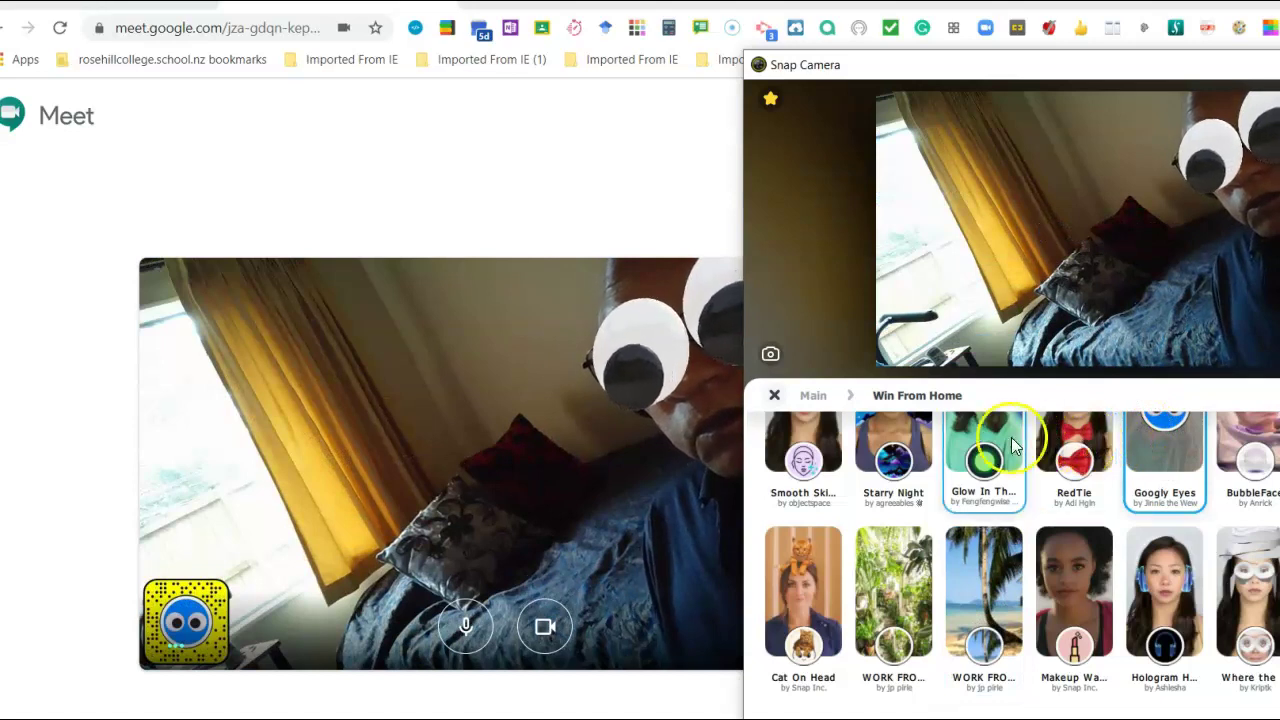
{"action": "left_click", "coordinate": [1066, 447]}
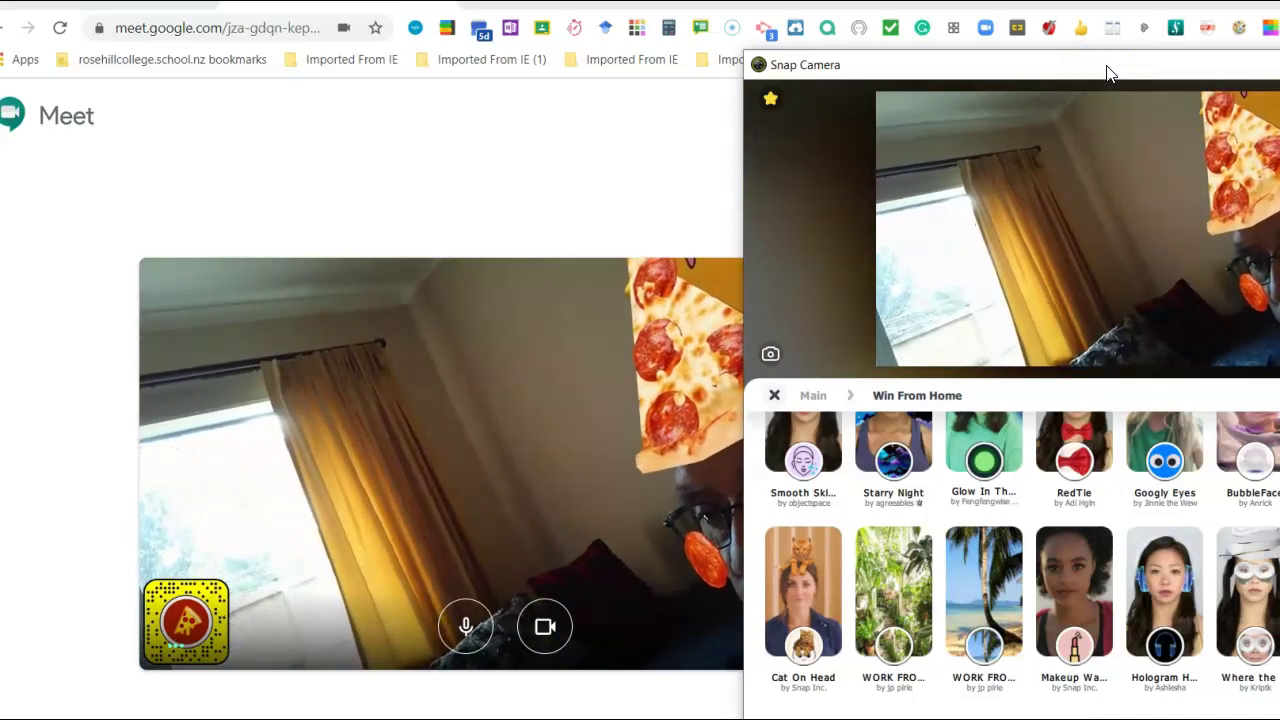
{"action": "left_click", "coordinate": [1150, 80]}
{"action": "mouse_move", "coordinate": [1150, 80]}
{"action": "left_mouse_down"}
{"action": "mouse_move", "coordinate": [989, 134]}
{"action": "mouse_move", "coordinate": [714, 463]}
{"action": "mouse_move", "coordinate": [693, 613]}
{"action": "mouse_move", "coordinate": [780, 719]}
{"action": "left_mouse_up"}
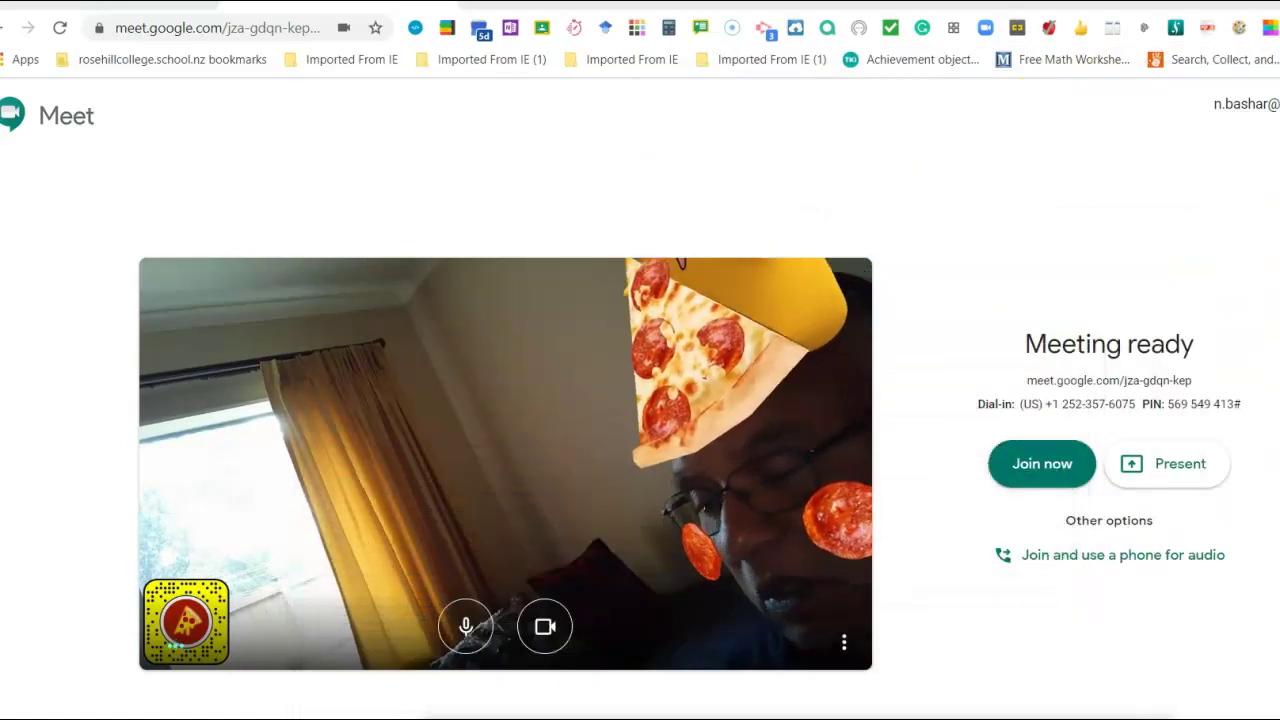
{"action": "left_click", "coordinate": [828, 712]}
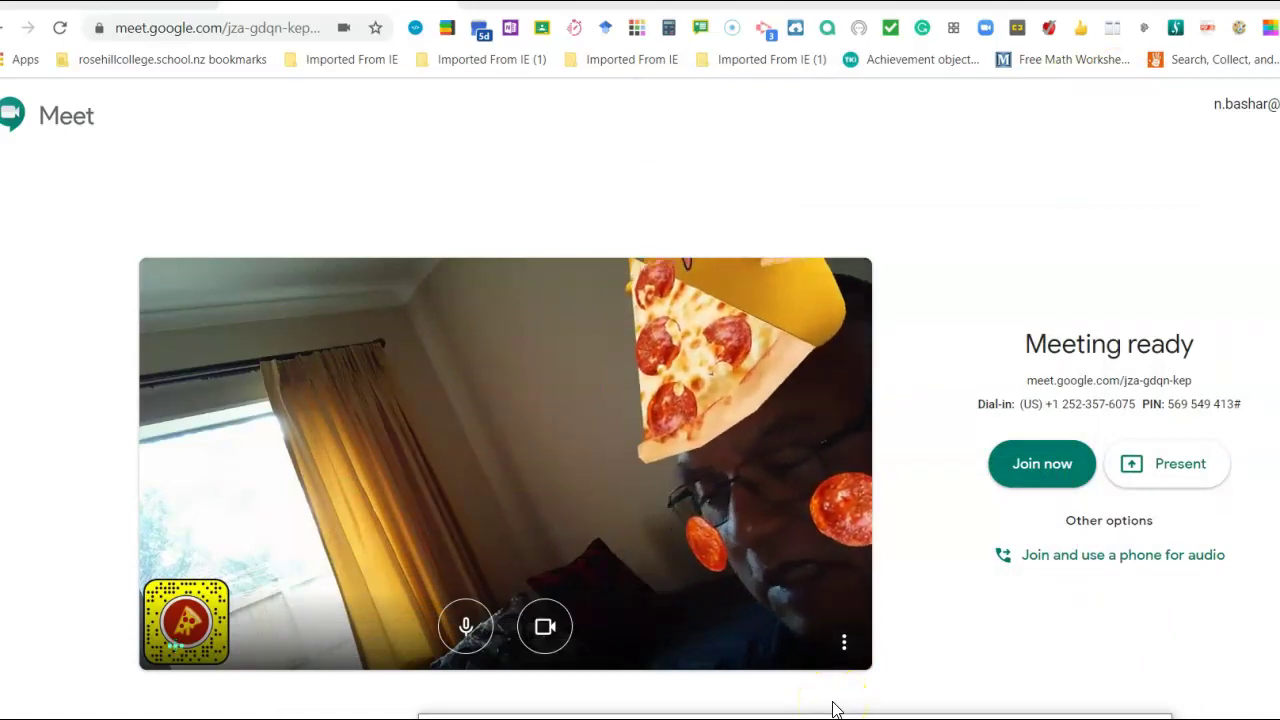